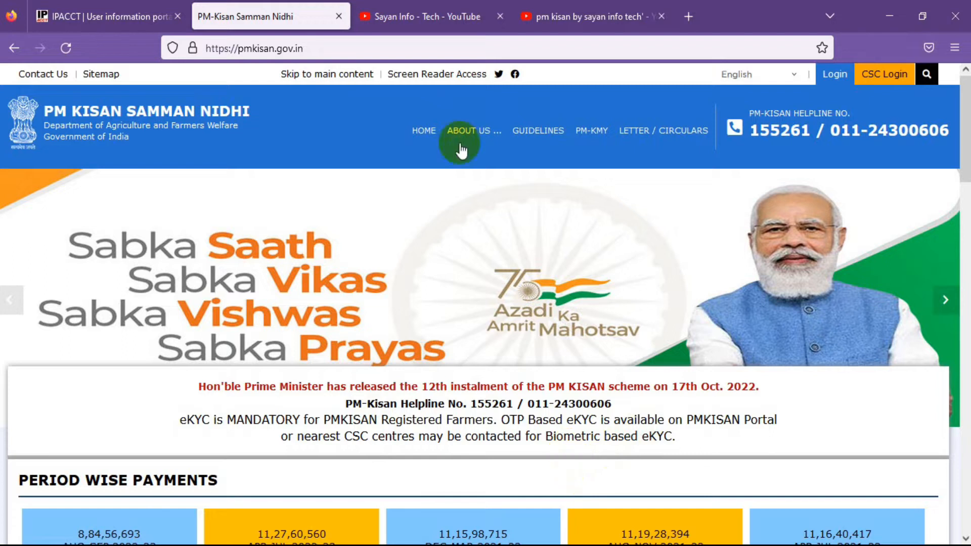
- Subscribe to the YouTube channel with All notifications, then return to the PM-Kisan tab
click(422, 17)
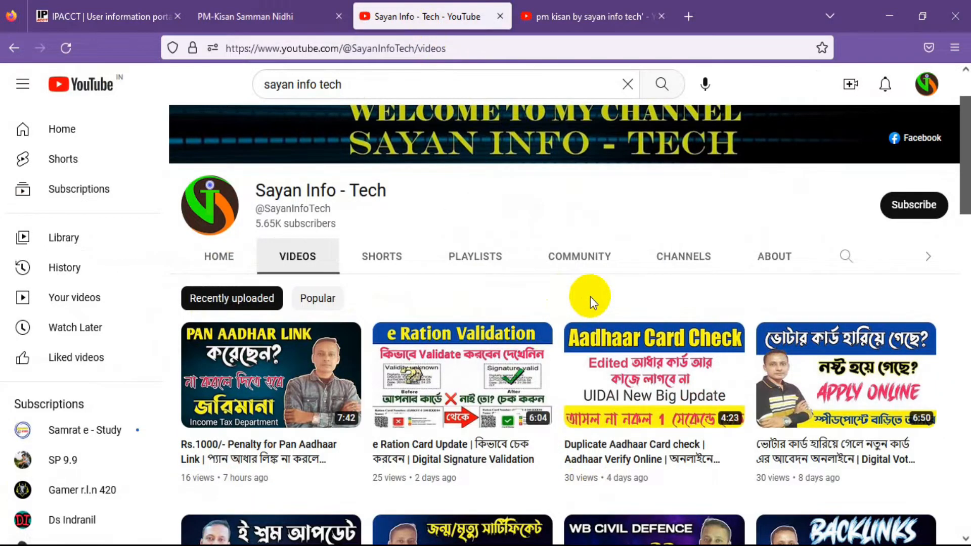
scroll(590, 296, up, 2)
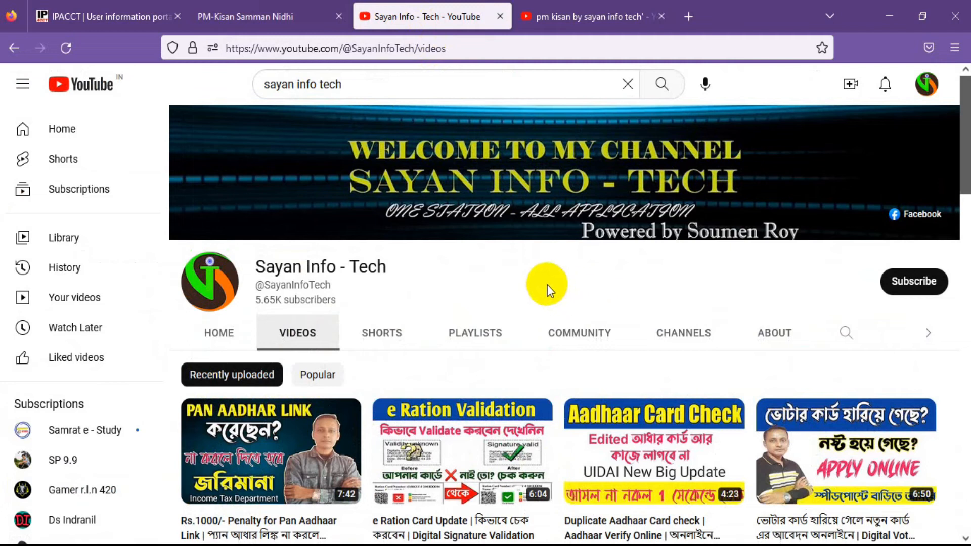
click(910, 282)
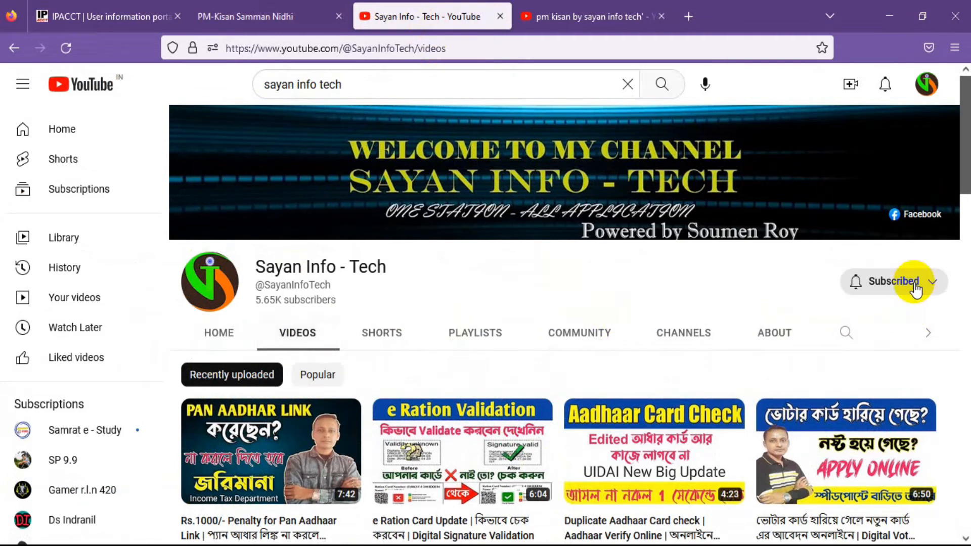
click(933, 283)
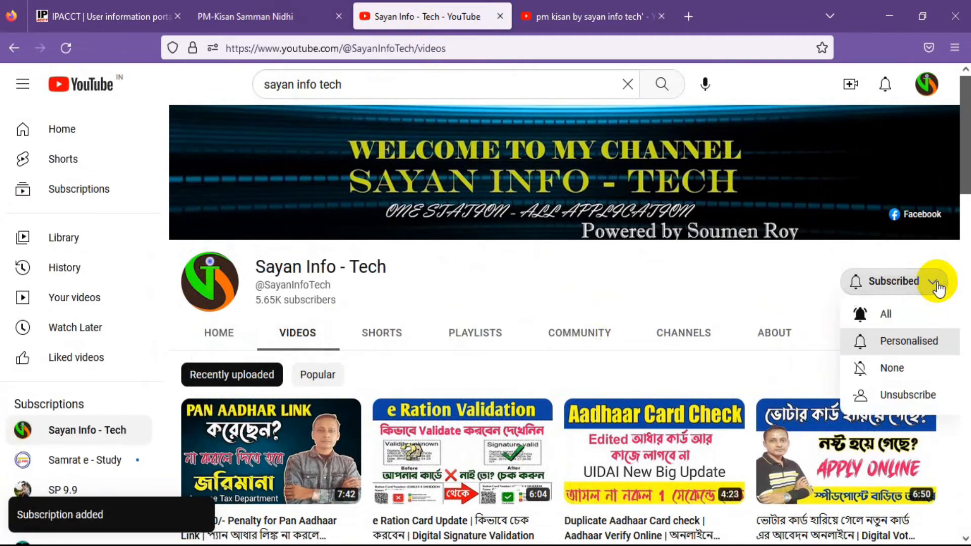
click(888, 315)
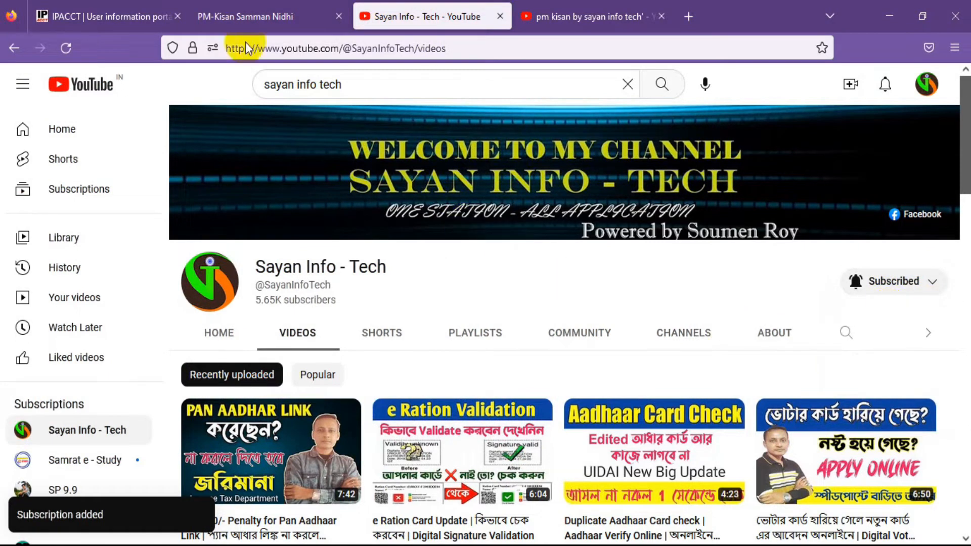
click(273, 15)
- Scroll to Farmers Corner and open the New Farmer Registration form
scroll(627, 429, down, 6)
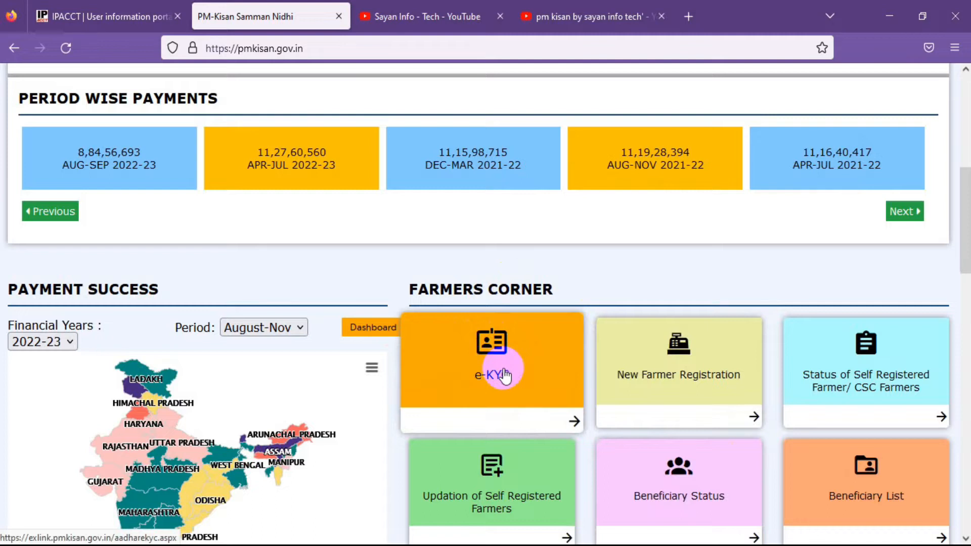
click(699, 382)
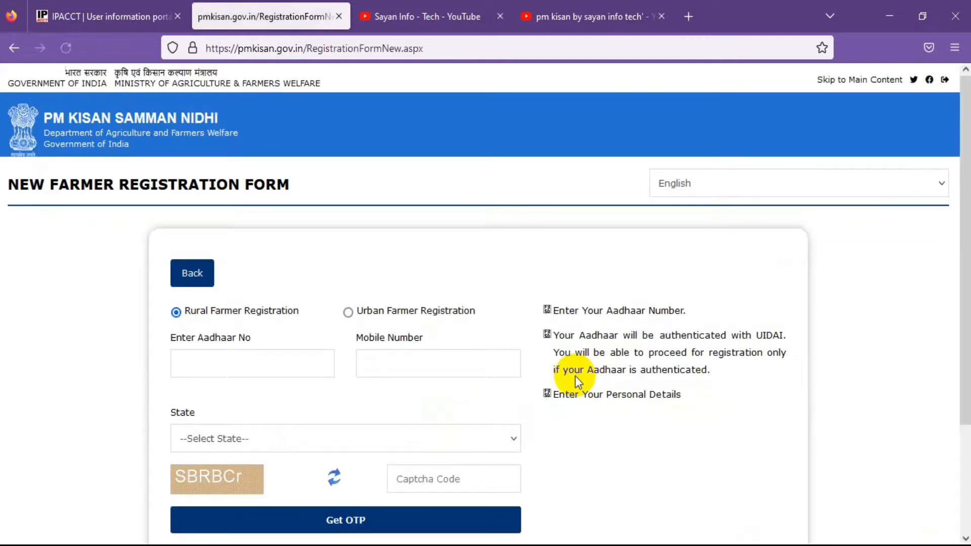
- Enter the Aadhaar and mobile numbers and select WEST BENGAL as the state
scroll(571, 374, down, 2)
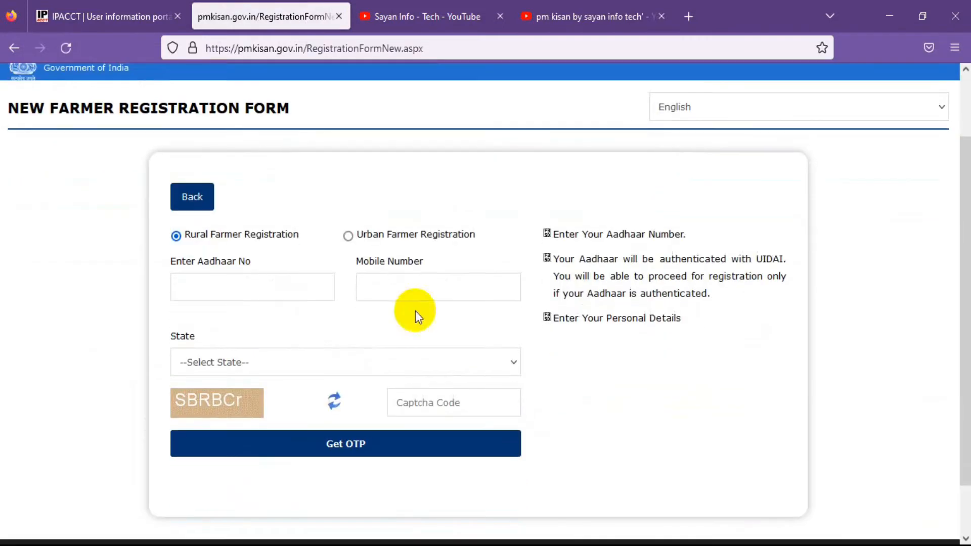
click(248, 287)
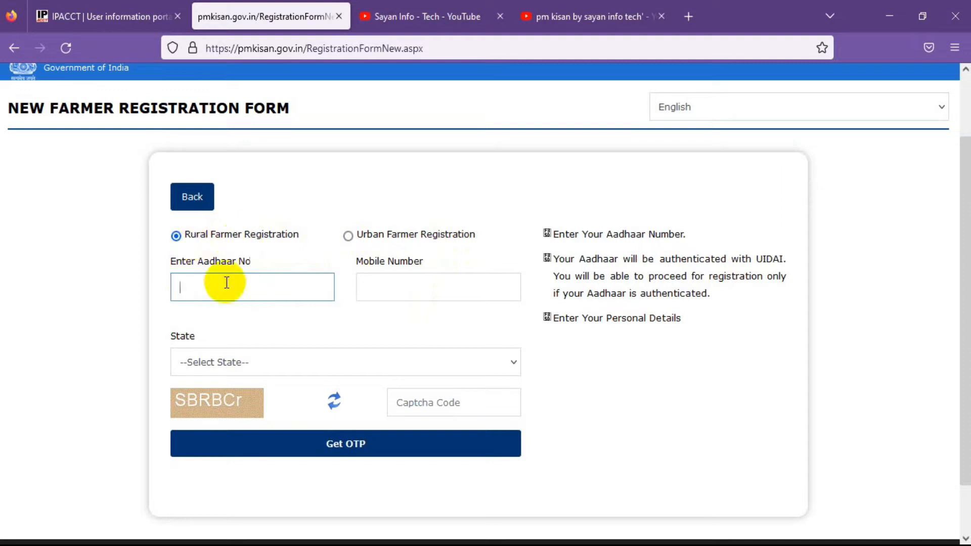
click(371, 288)
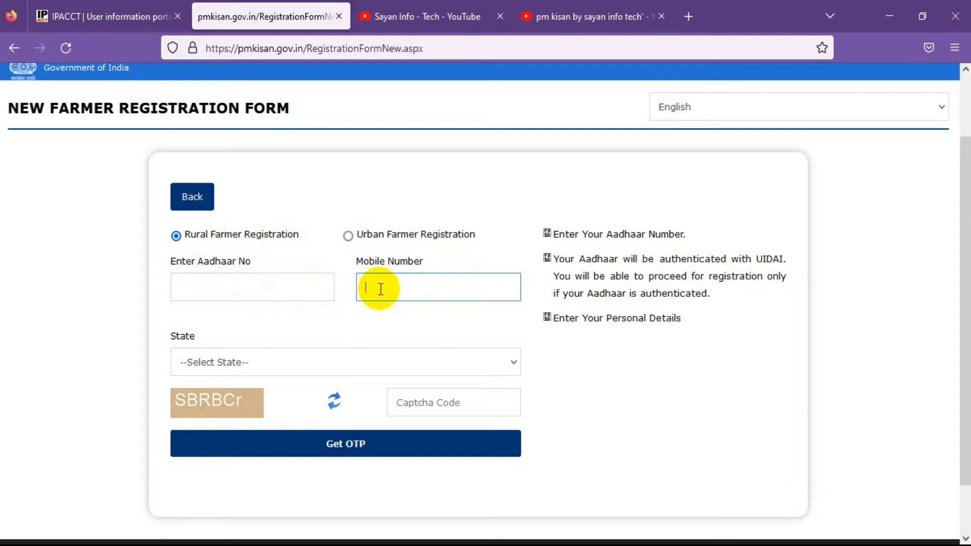
click(186, 289)
click(245, 362)
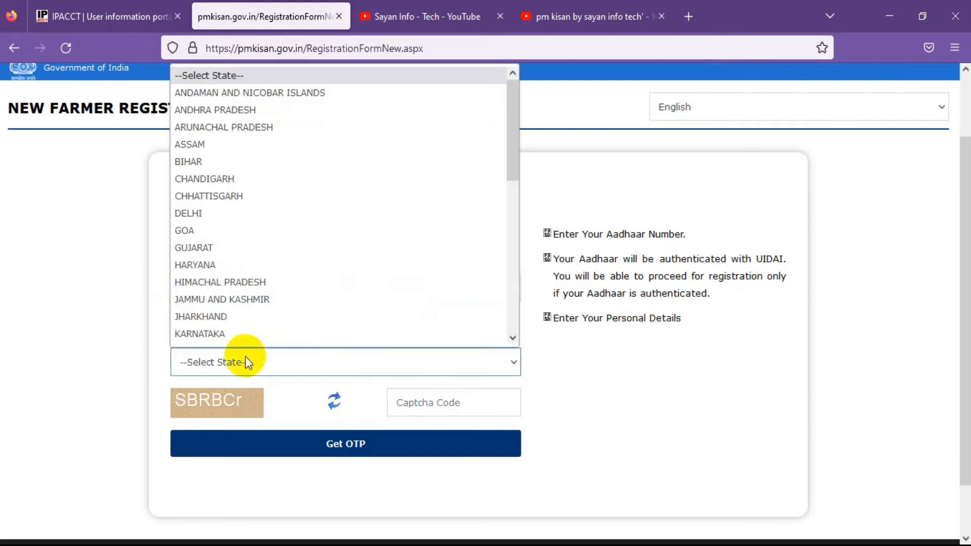
scroll(246, 344, down, 8)
click(244, 336)
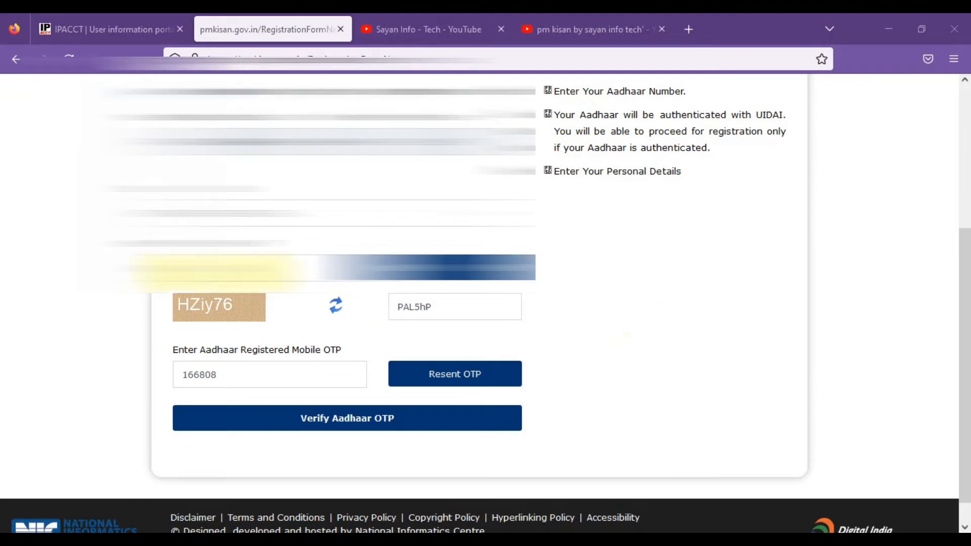
- Verify the Aadhaar OTP to load the Farmer Personal Details page for West Bengal
scroll(267, 336, down, 1)
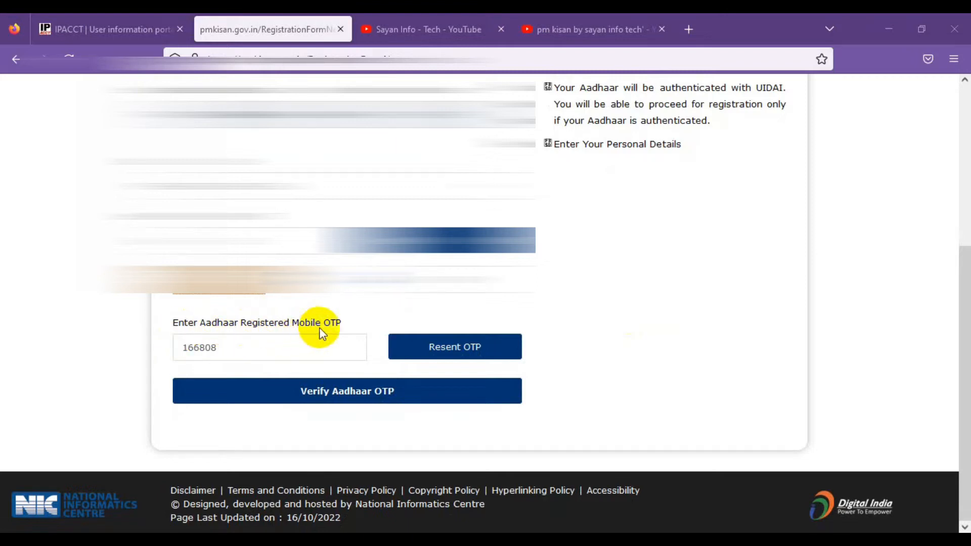
click(328, 396)
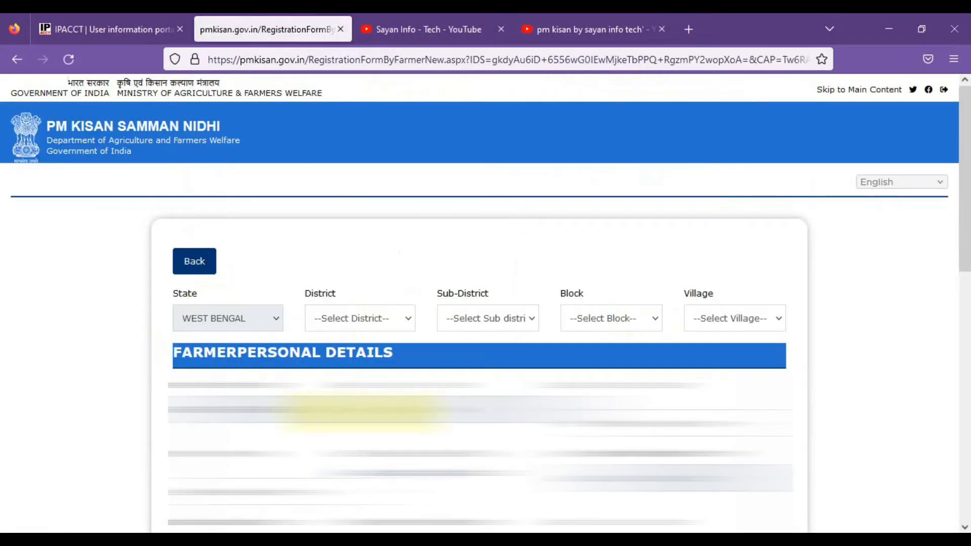
scroll(485, 304, down, 3)
scroll(359, 412, up, 3)
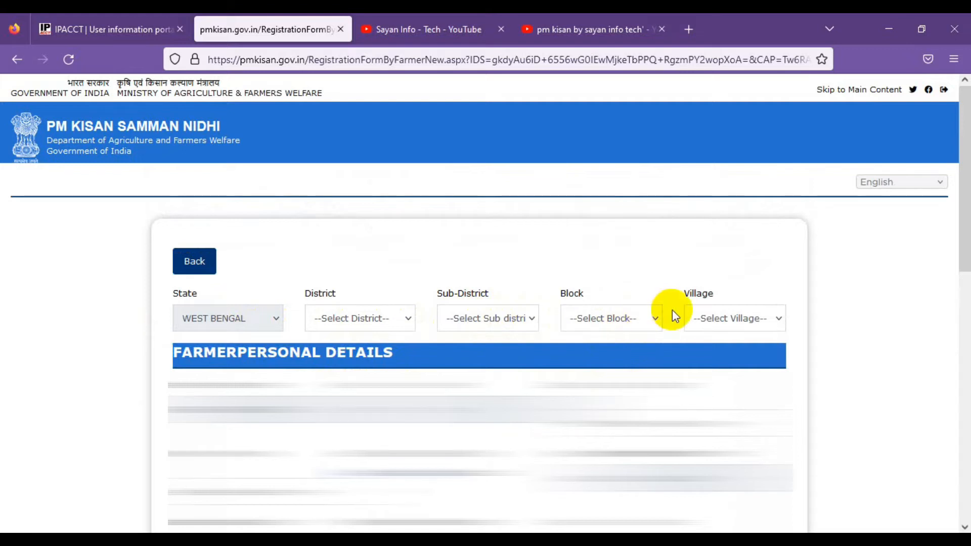
scroll(529, 356, down, 3)
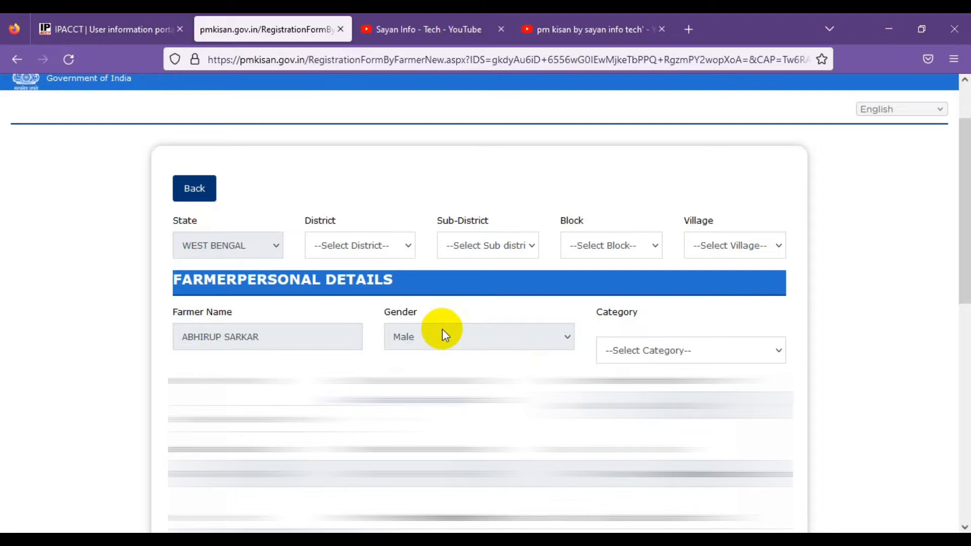
scroll(448, 332, down, 3)
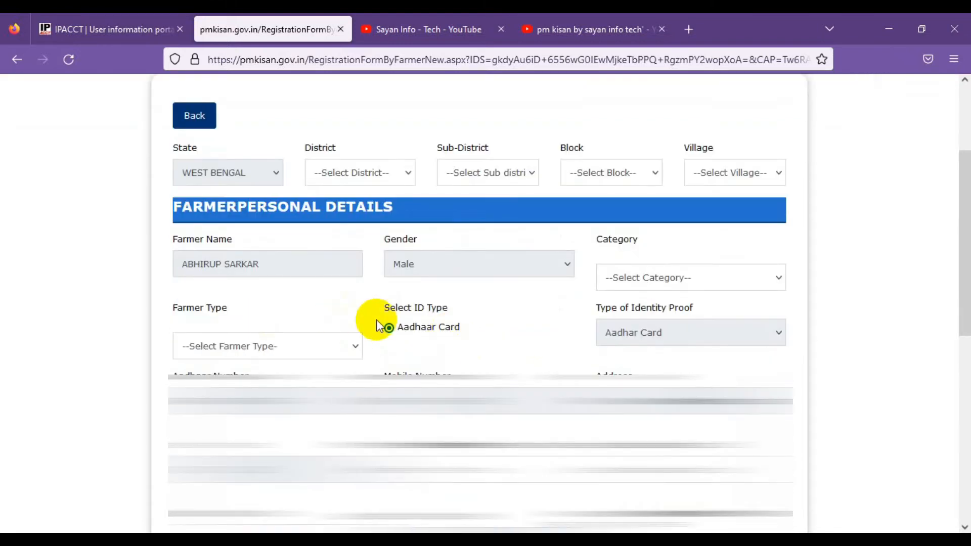
scroll(498, 348, down, 3)
scroll(497, 347, up, 9)
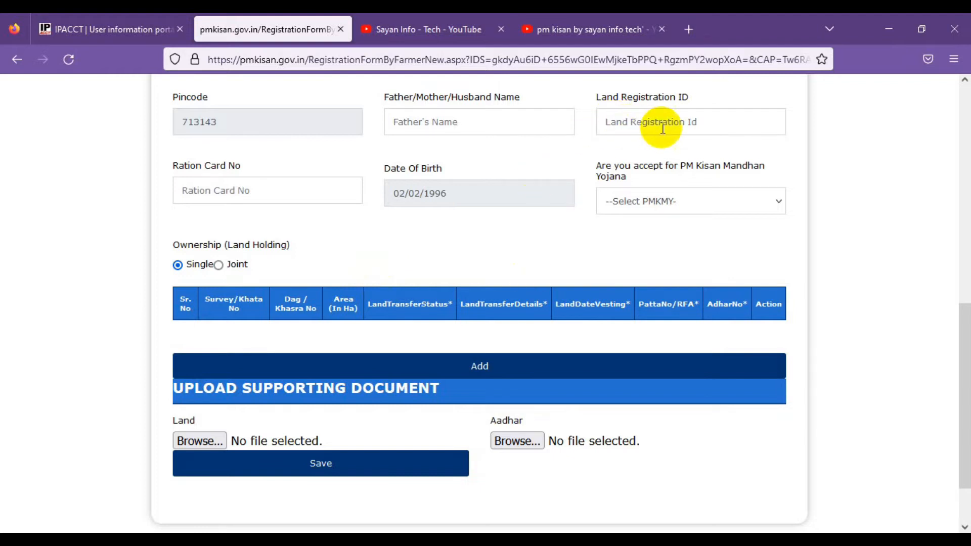
- Leave PM Kisan Mandhan Yojana unselected and reach the empty Single-ownership land table
click(623, 122)
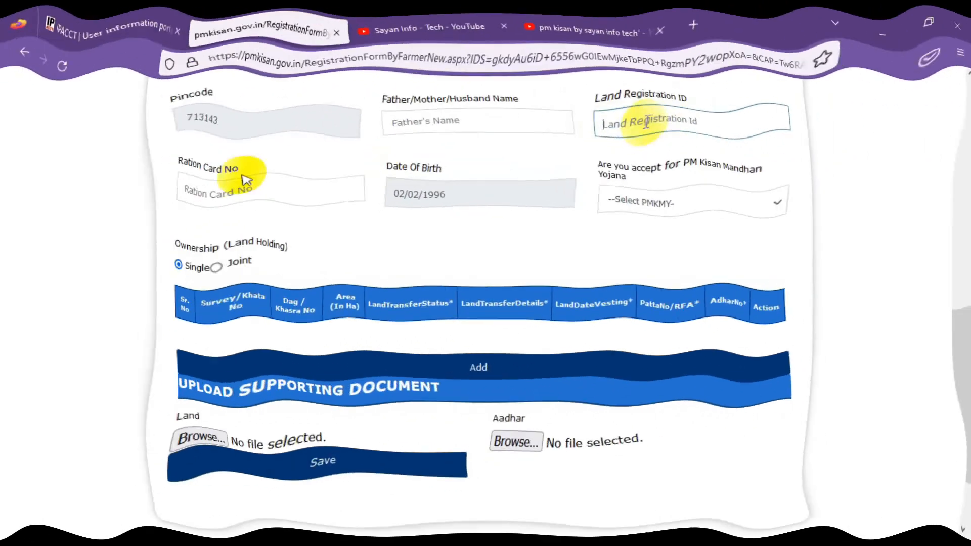
click(662, 202)
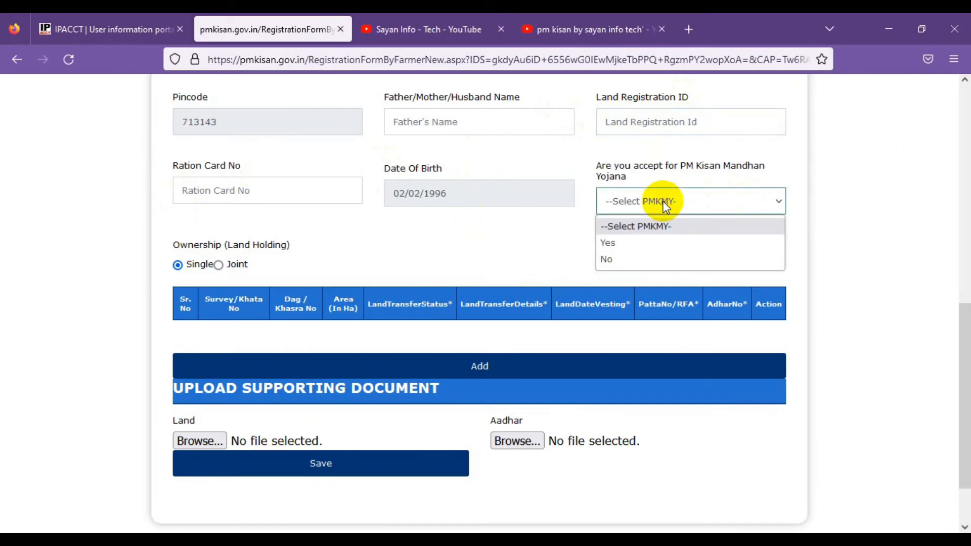
click(714, 171)
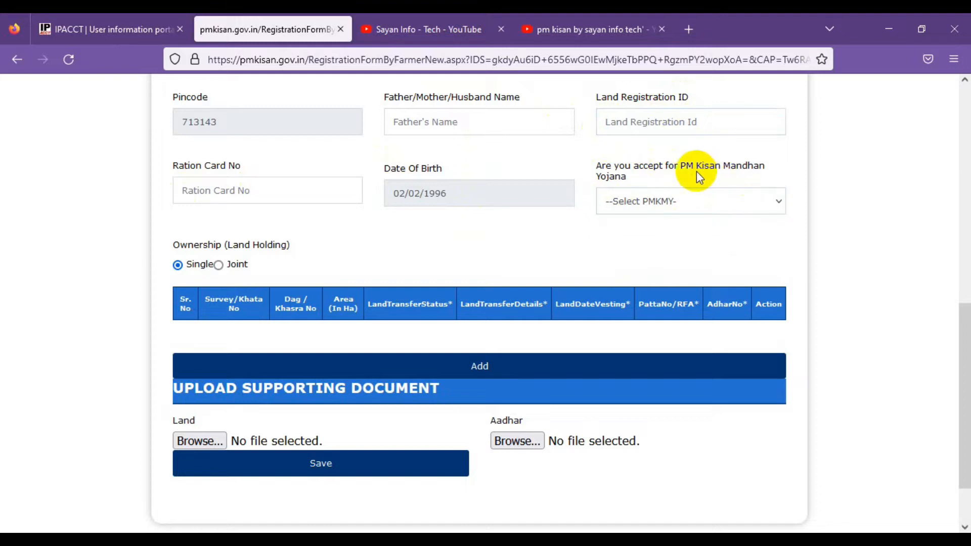
click(664, 203)
click(675, 186)
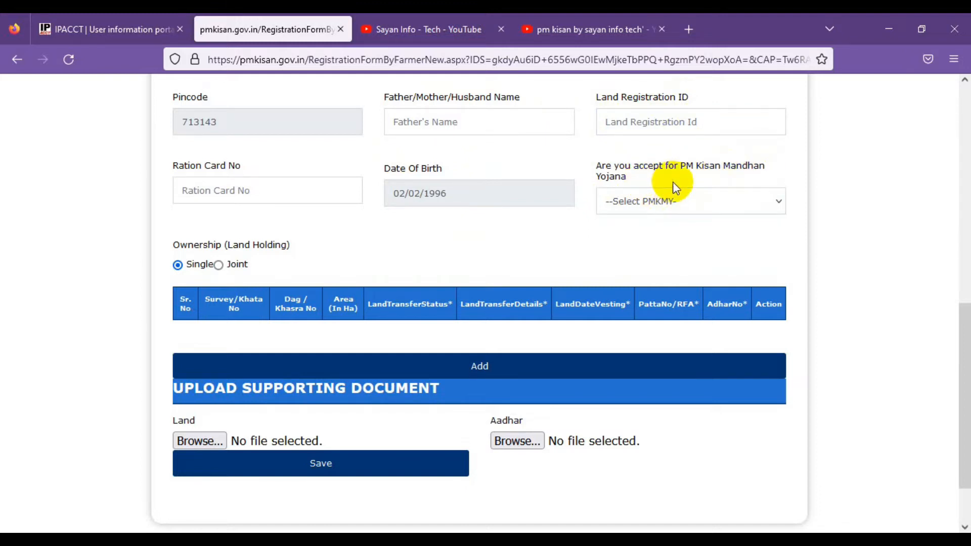
click(672, 202)
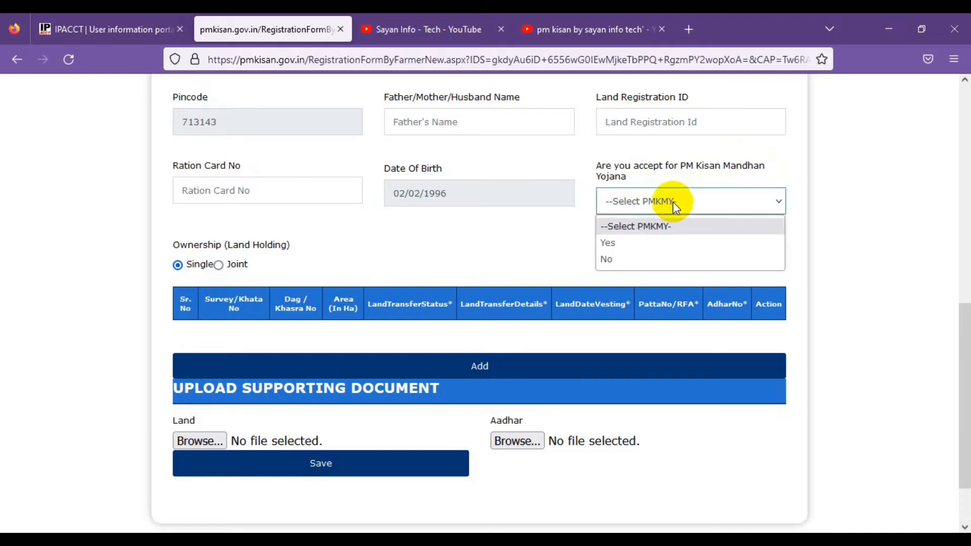
click(580, 260)
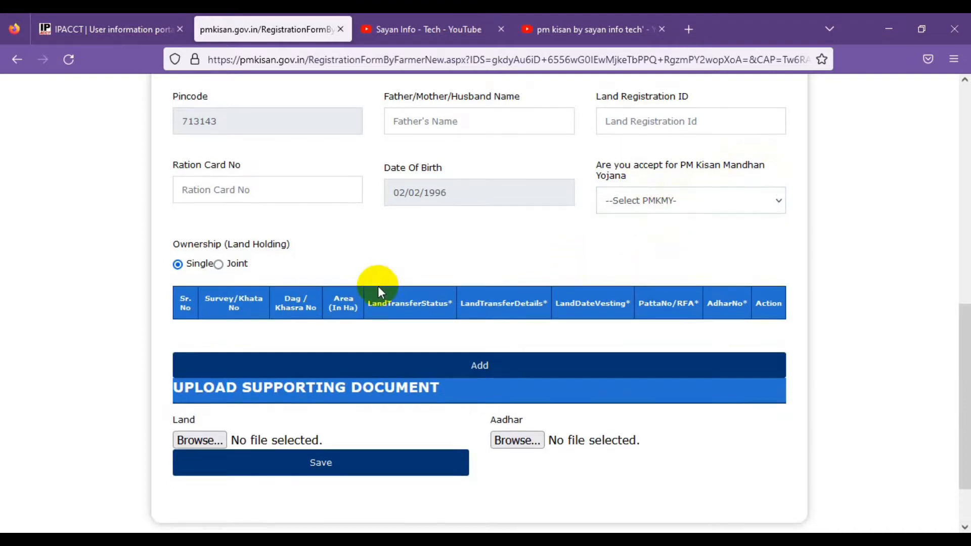
scroll(379, 287, down, 2)
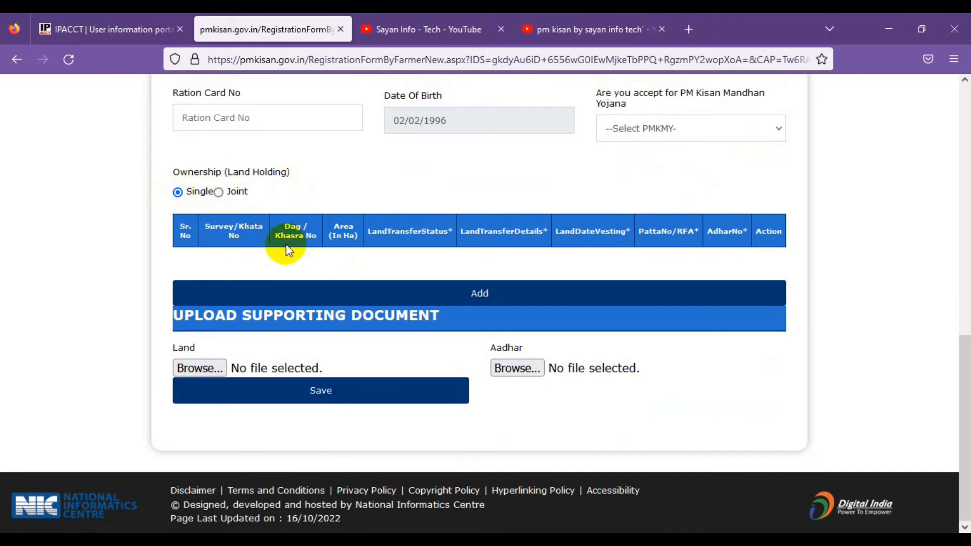
click(480, 296)
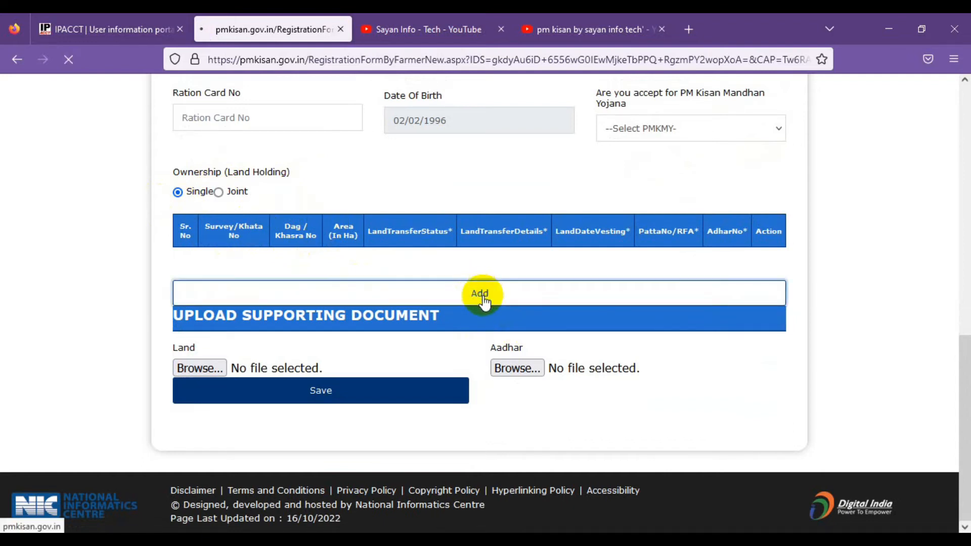
- Enter 'jl no - 90, dag no - 250, 150,' as the Dag / Khasra No
scroll(430, 323, down, 3)
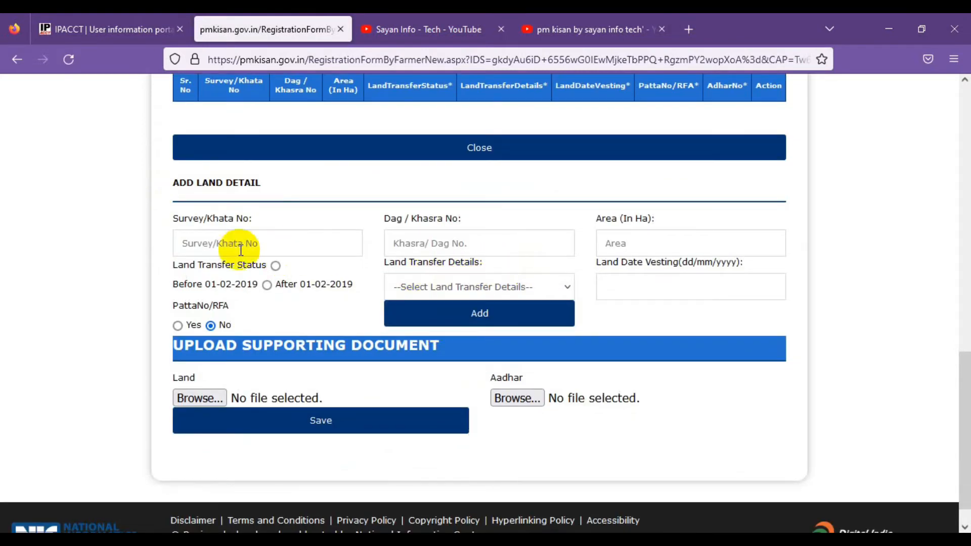
click(232, 244)
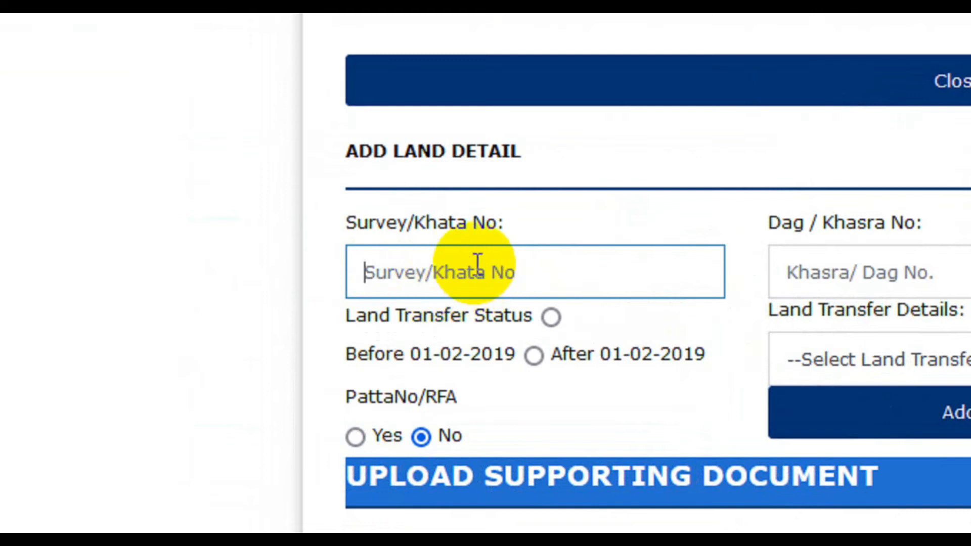
click(829, 273)
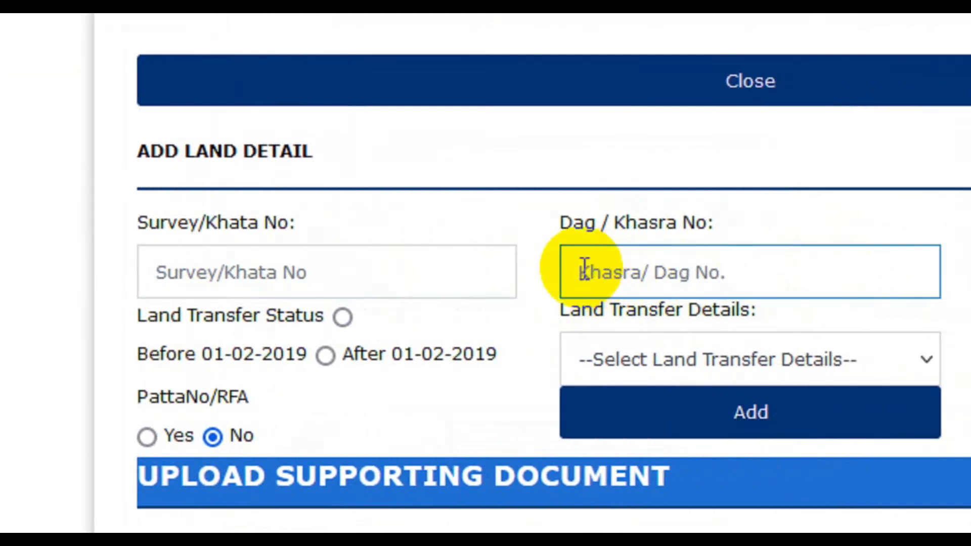
text(jl nbo)
key(BackSpace)
key(BackSpace)
key(BackSpace)
text(o - 9)
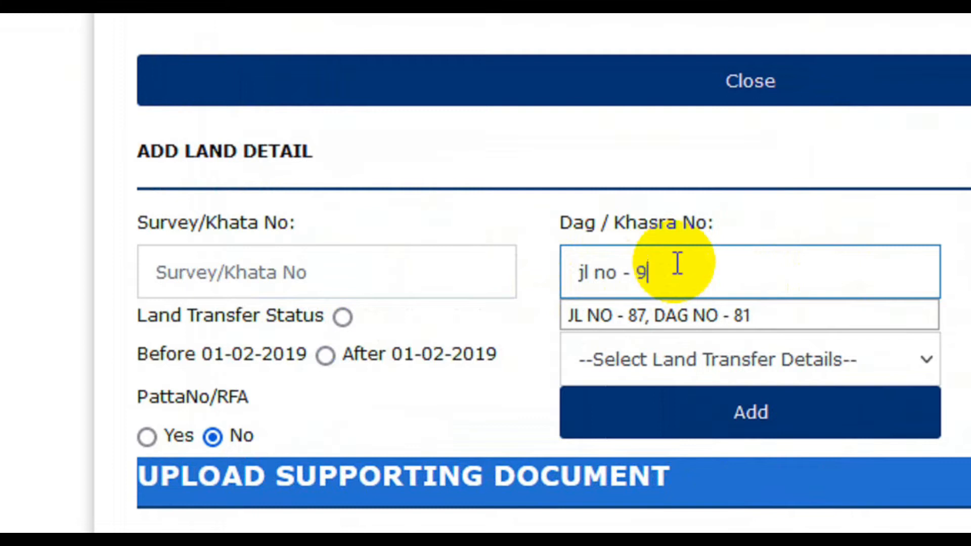
text(0)
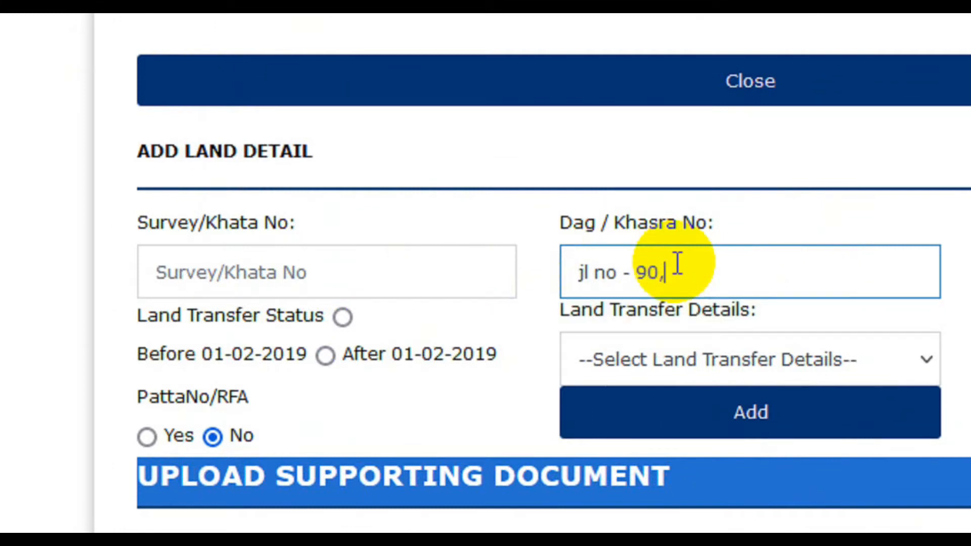
text(, dag no - 250)
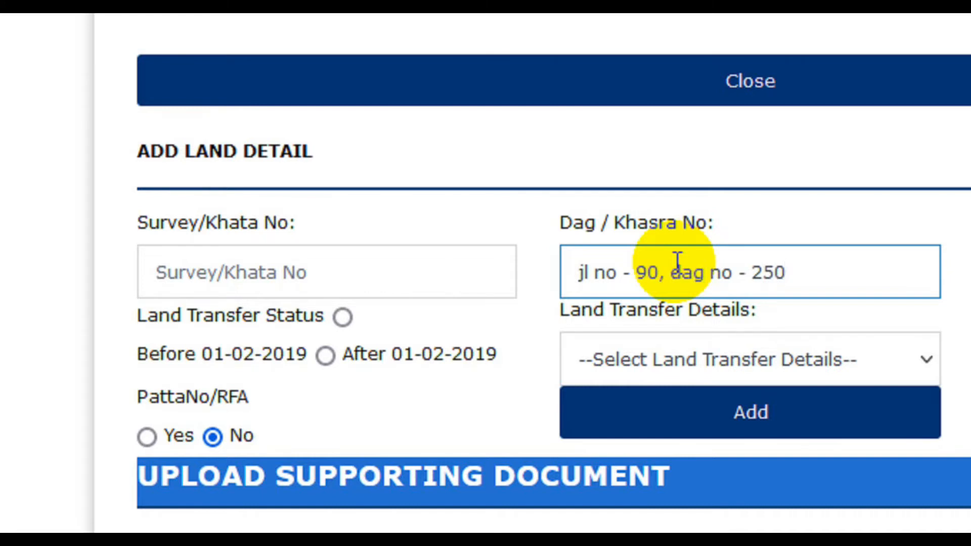
text(, 150,)
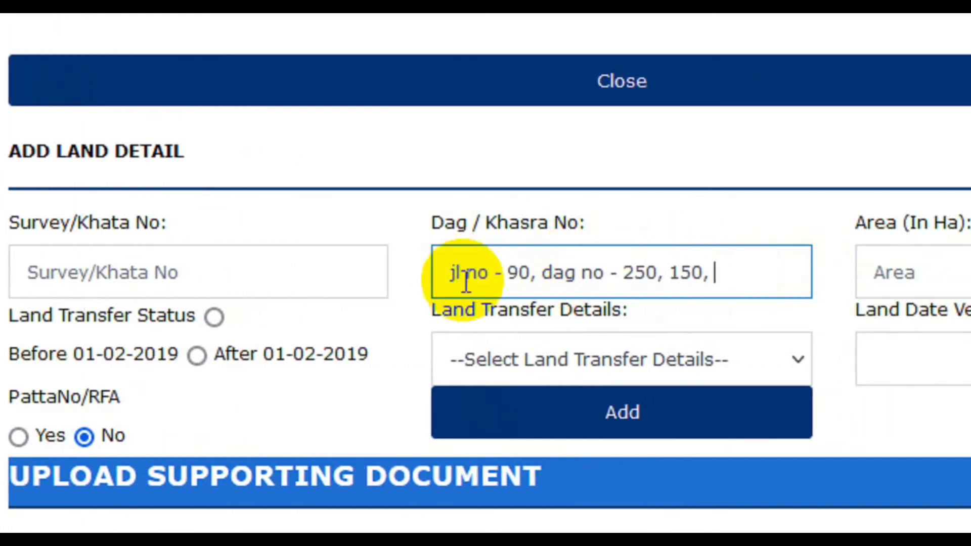
click(230, 276)
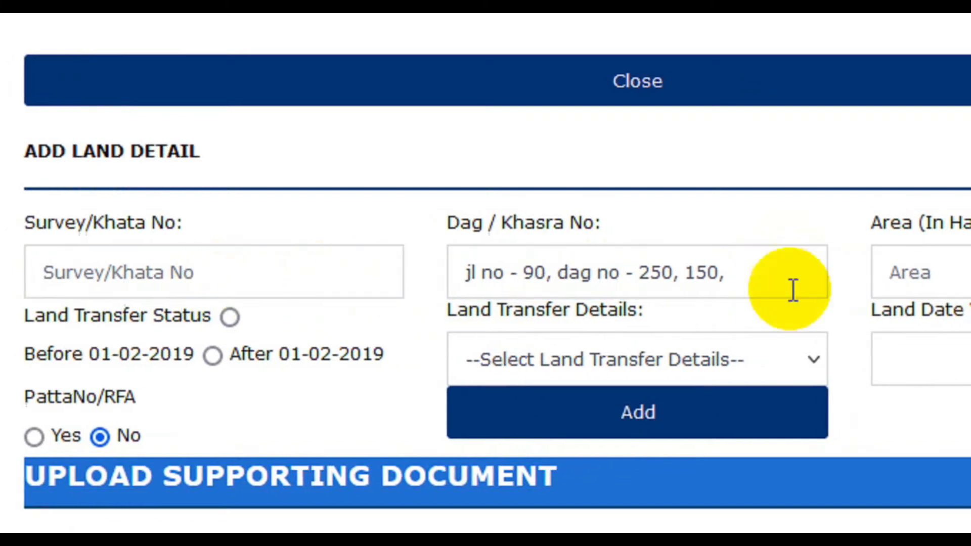
click(910, 272)
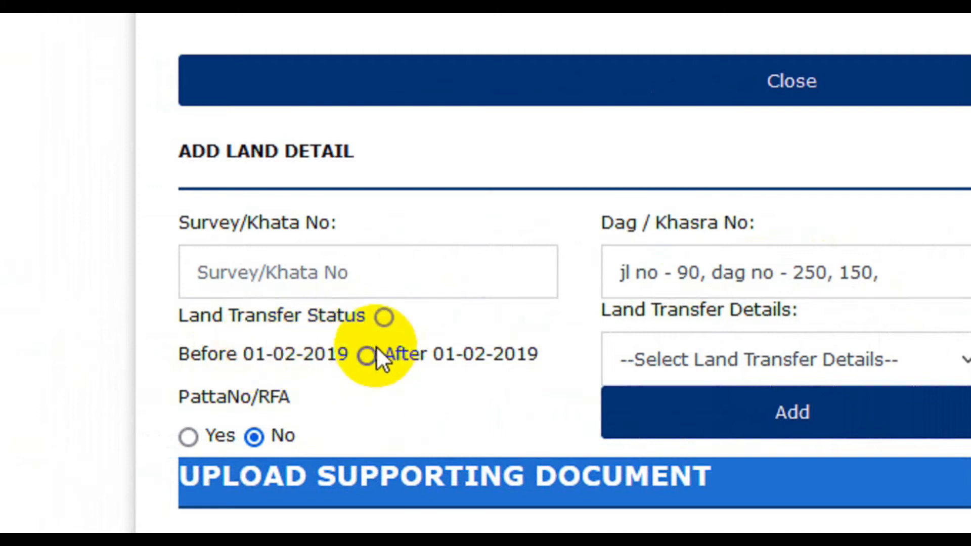
- Set Land Transfer Status to Before 01-02-2019, leaving After 01-02-2019 cleared
click(385, 317)
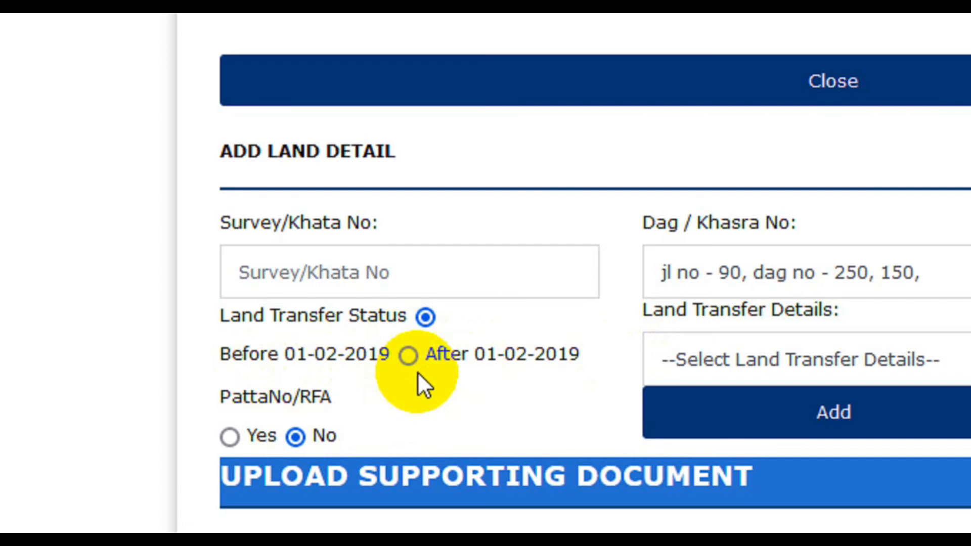
click(410, 357)
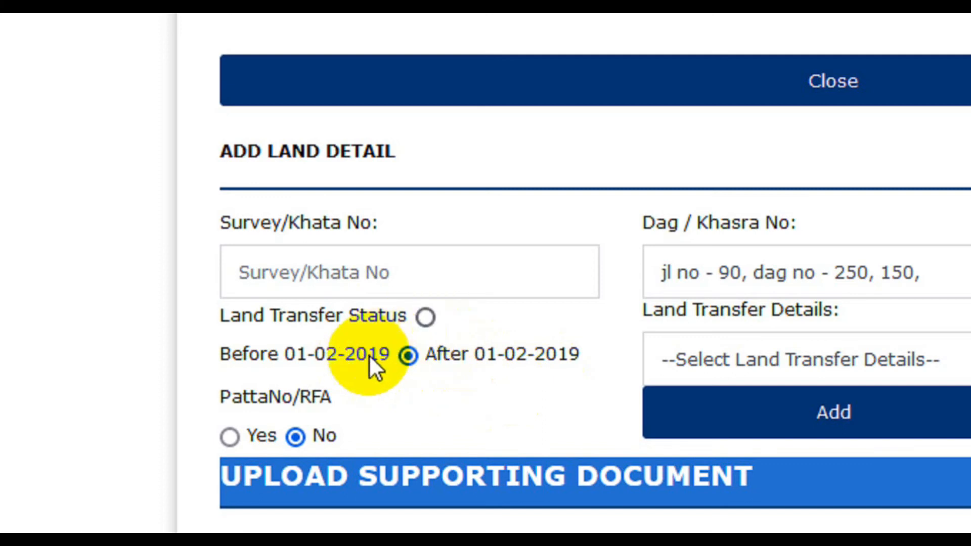
click(425, 316)
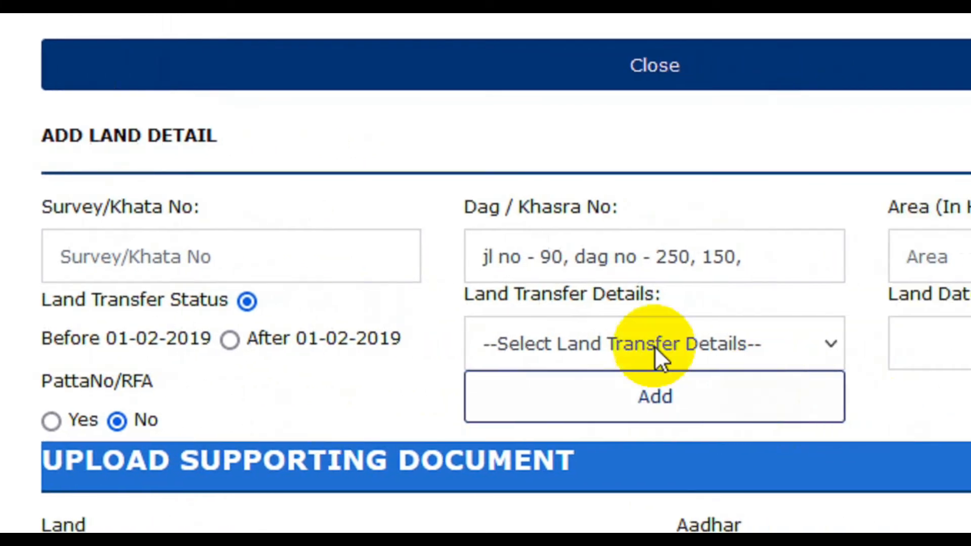
click(627, 343)
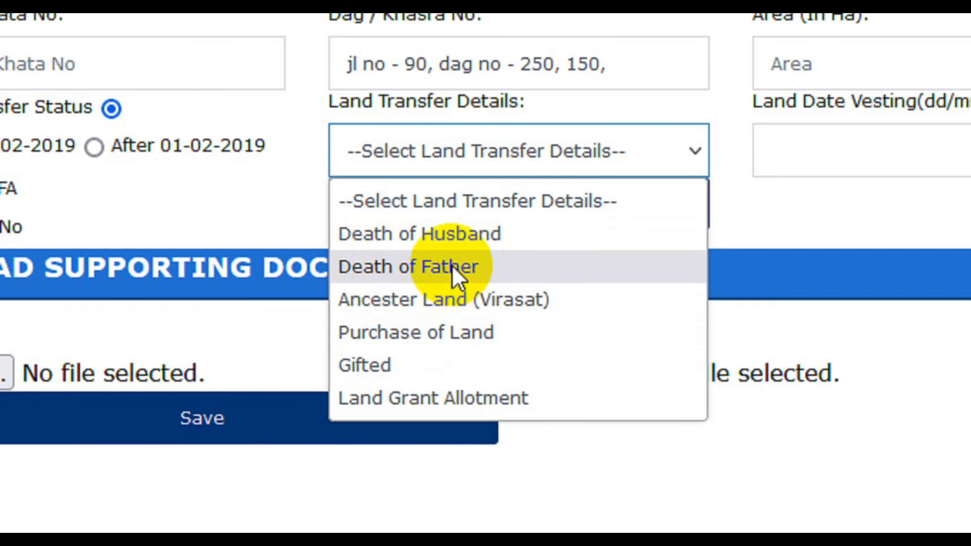
click(717, 222)
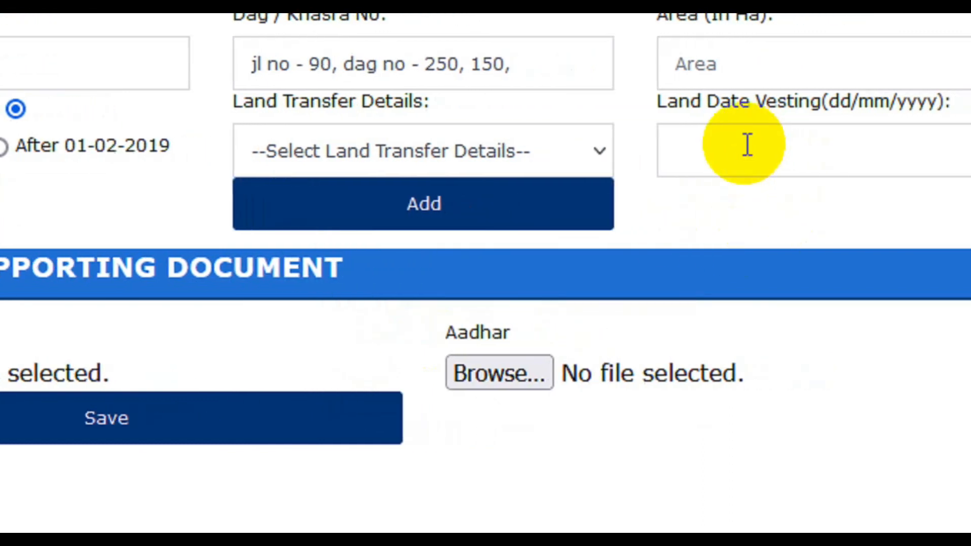
click(791, 142)
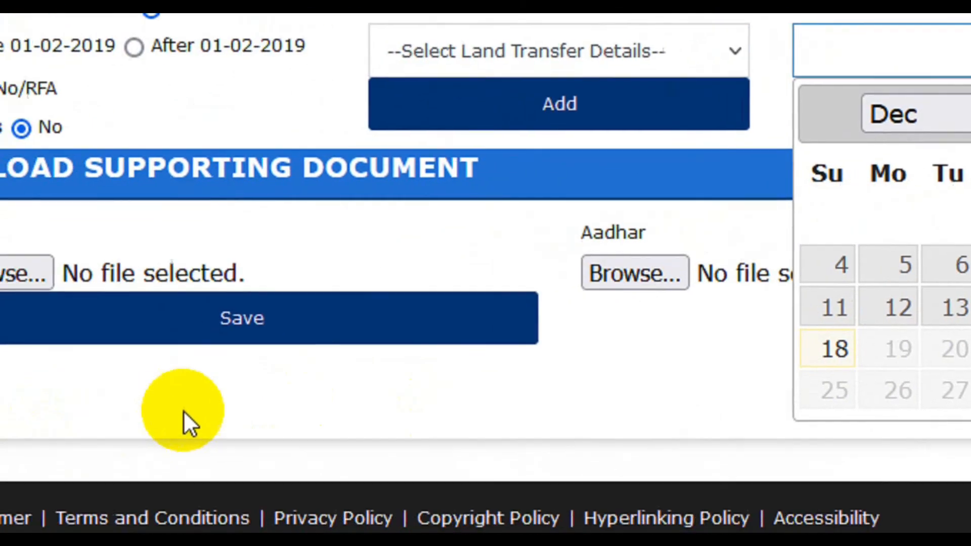
click(183, 411)
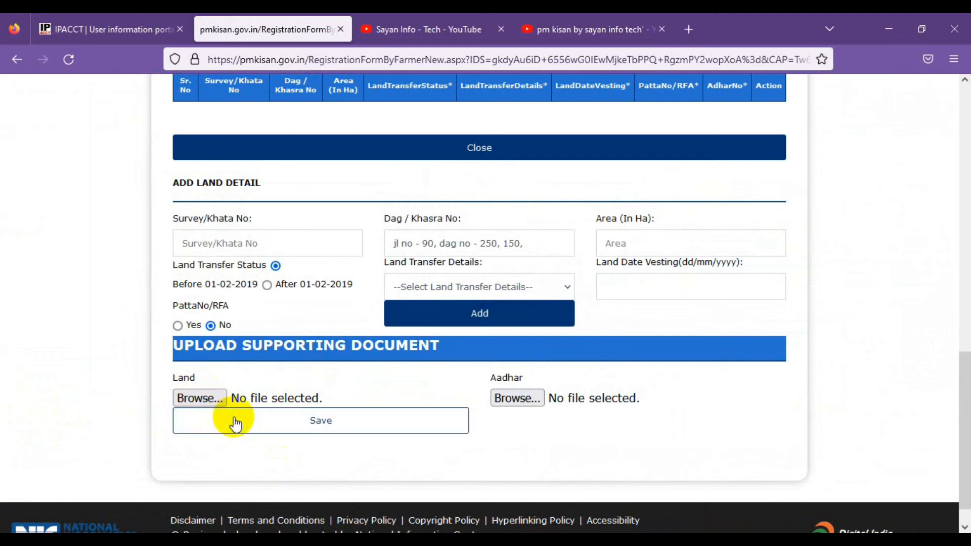
scroll(301, 464, down, 1)
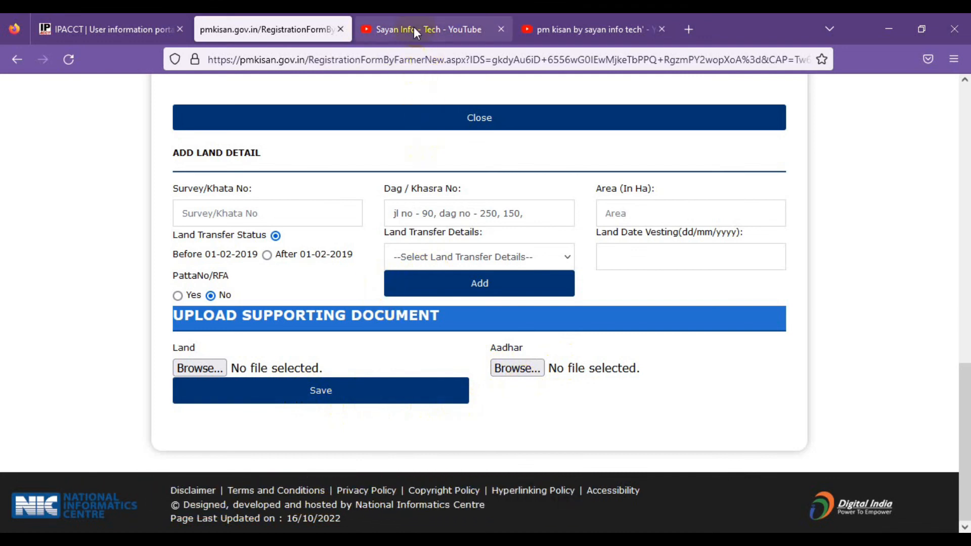
click(348, 59)
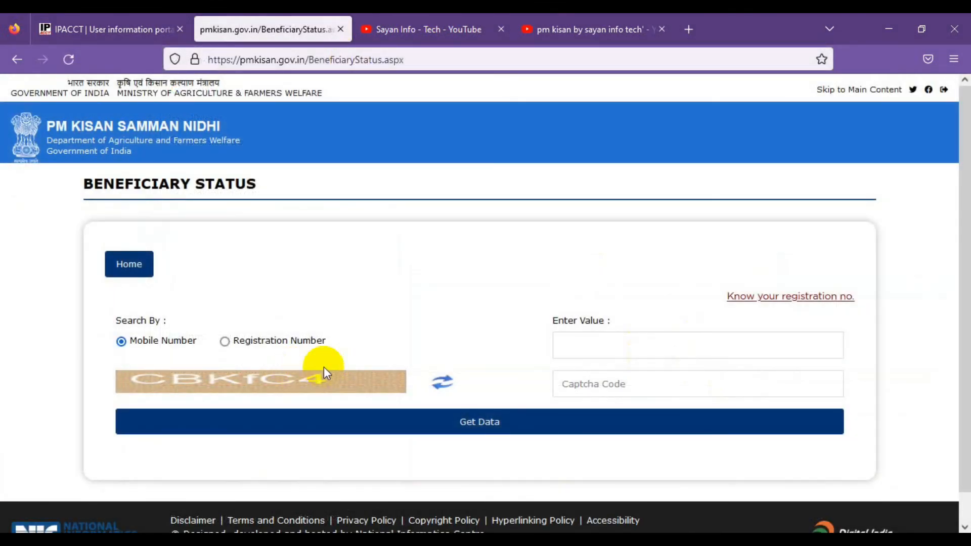
- Switch the Beneficiary Status search from Mobile Number to Registration Number
click(600, 334)
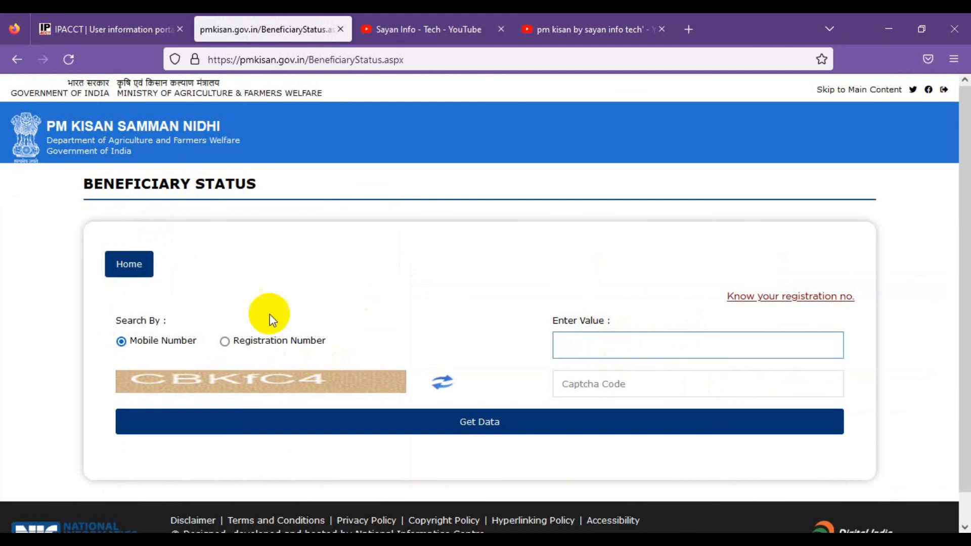
click(225, 341)
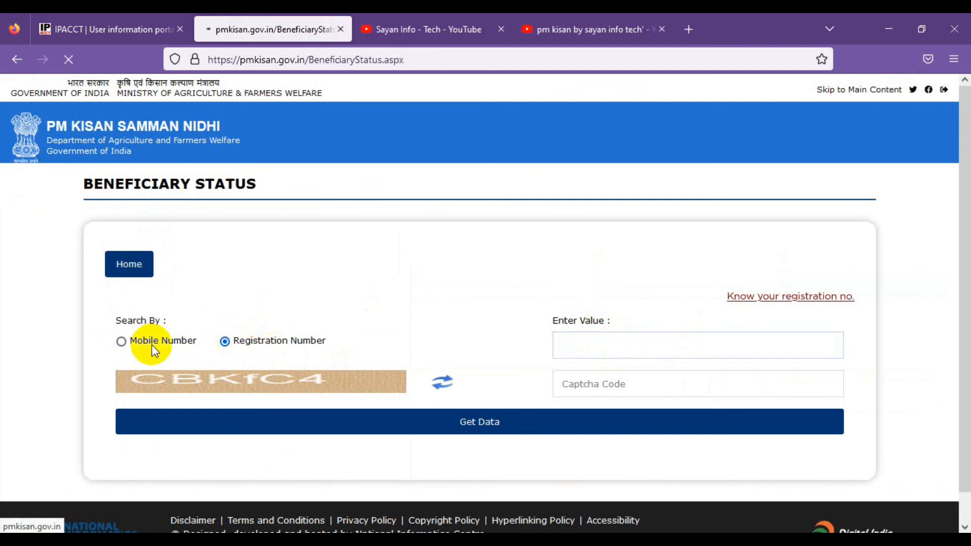
click(585, 346)
click(607, 383)
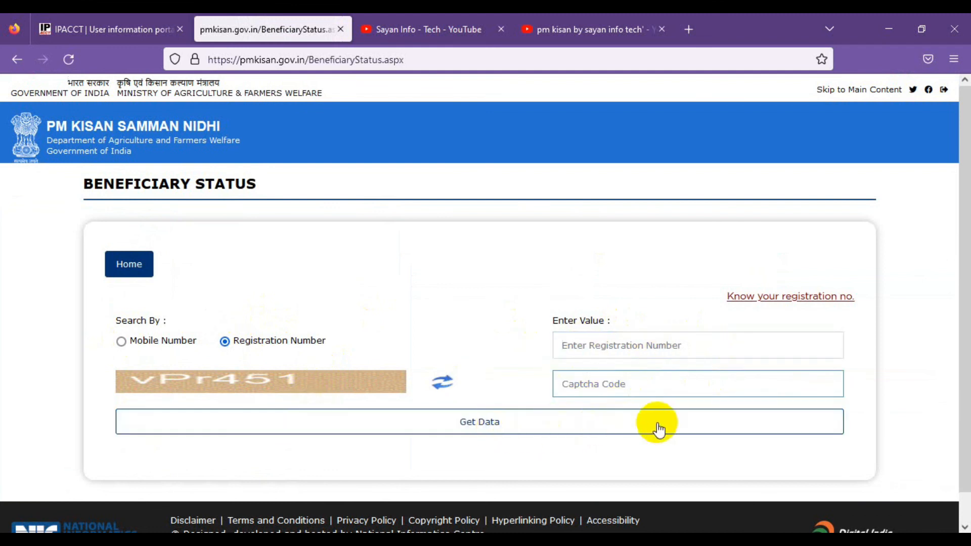